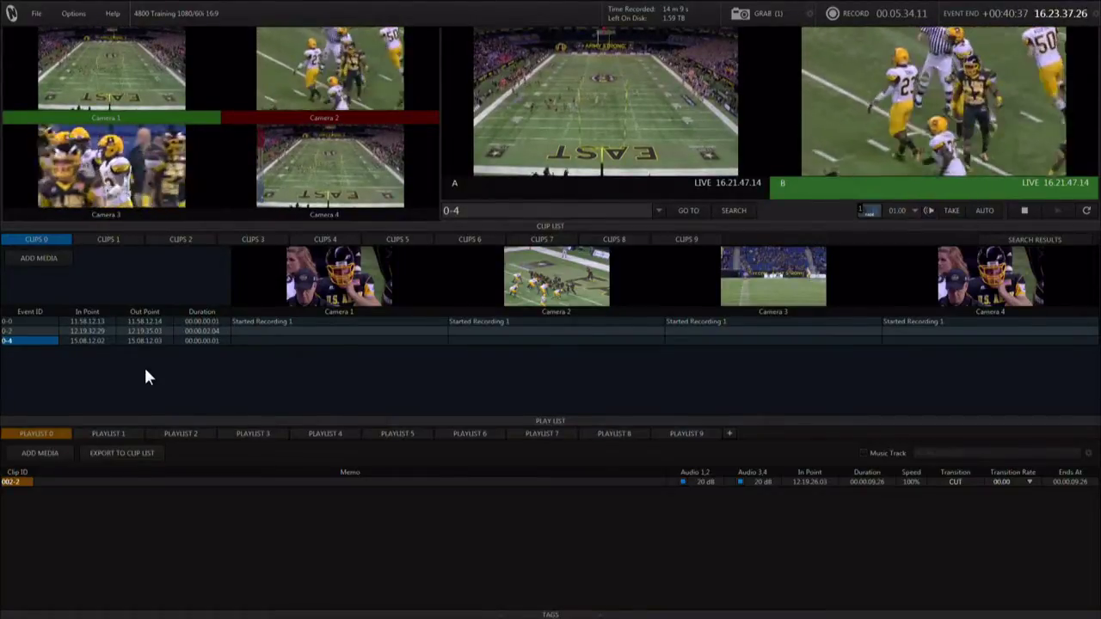
Step: Preview event 0-4's Camera 1 through Camera 4 angles on output B, then return B to live
{"action": "left_click", "coordinate": [336, 339]}
{"action": "left_click", "coordinate": [474, 344]}
{"action": "left_click", "coordinate": [688, 341]}
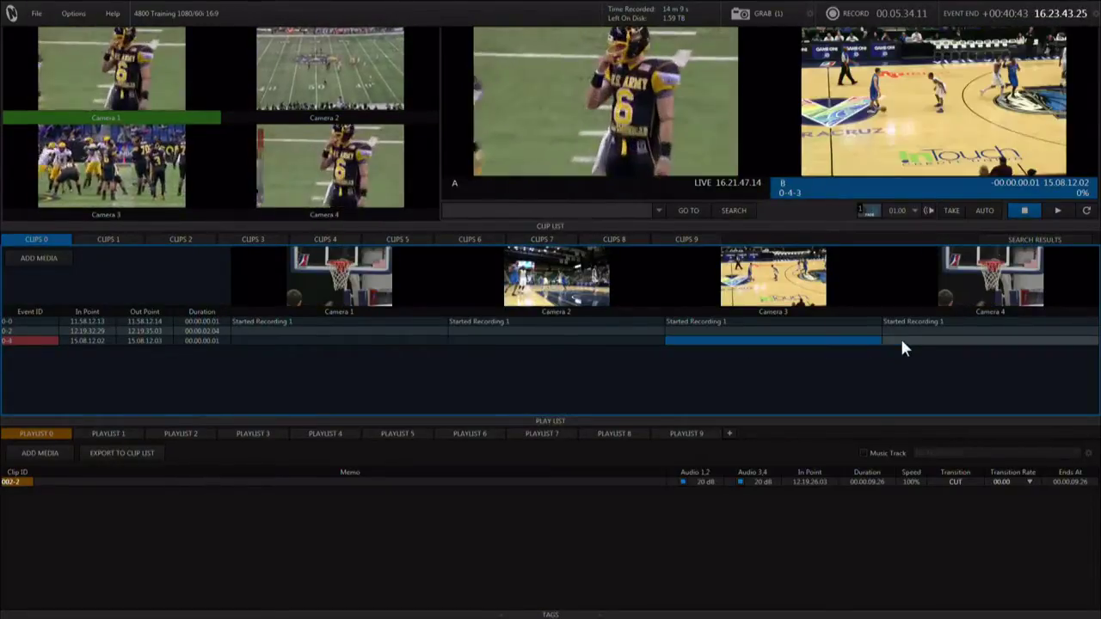
{"action": "left_click", "coordinate": [902, 347]}
{"action": "key", "text": "2"}
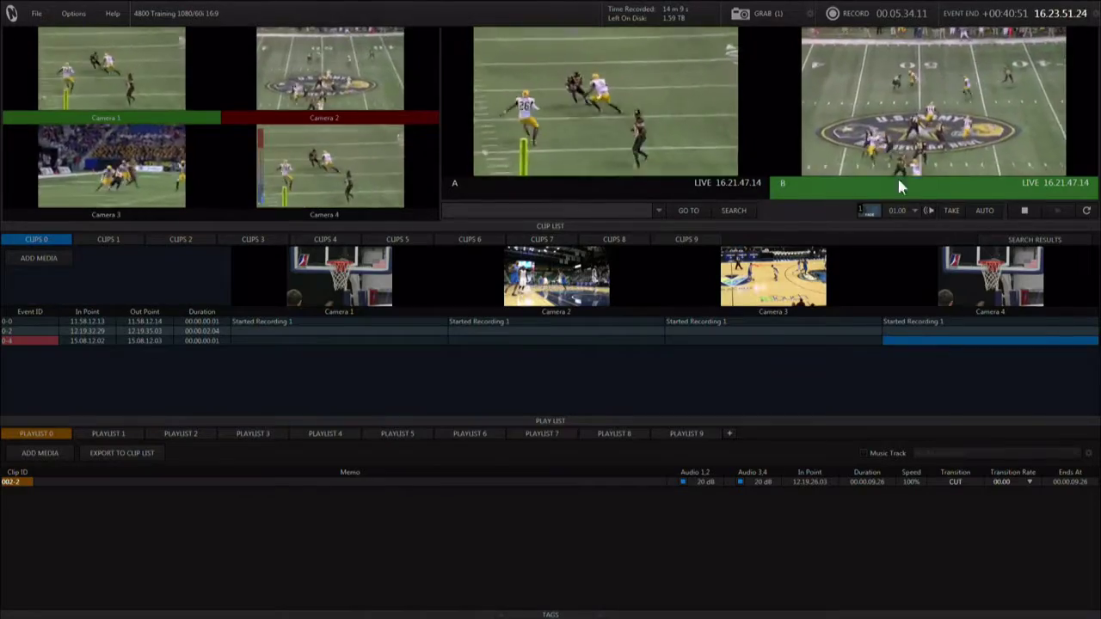
Step: Start recording the live camera feeds
{"action": "left_click", "coordinate": [874, 19]}
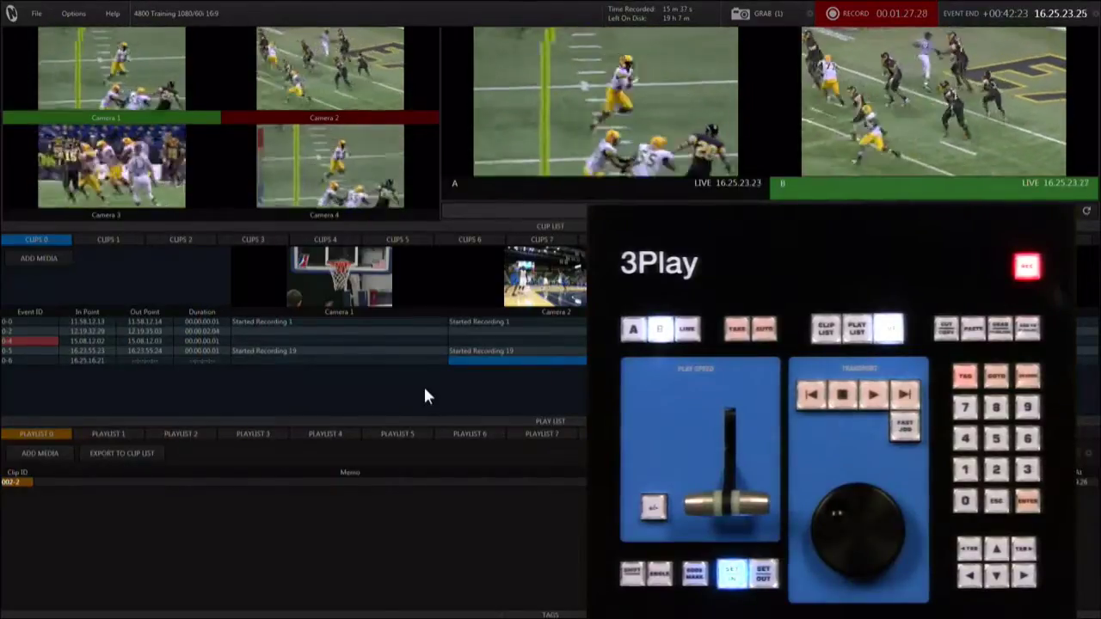
Step: Mark event 0-6's out point at 16.25.39.23 and cue the 00.00.23.02 clip on output B
{"action": "left_click_drag", "start_coordinate": [207, 352], "coordinate": [88, 365]}
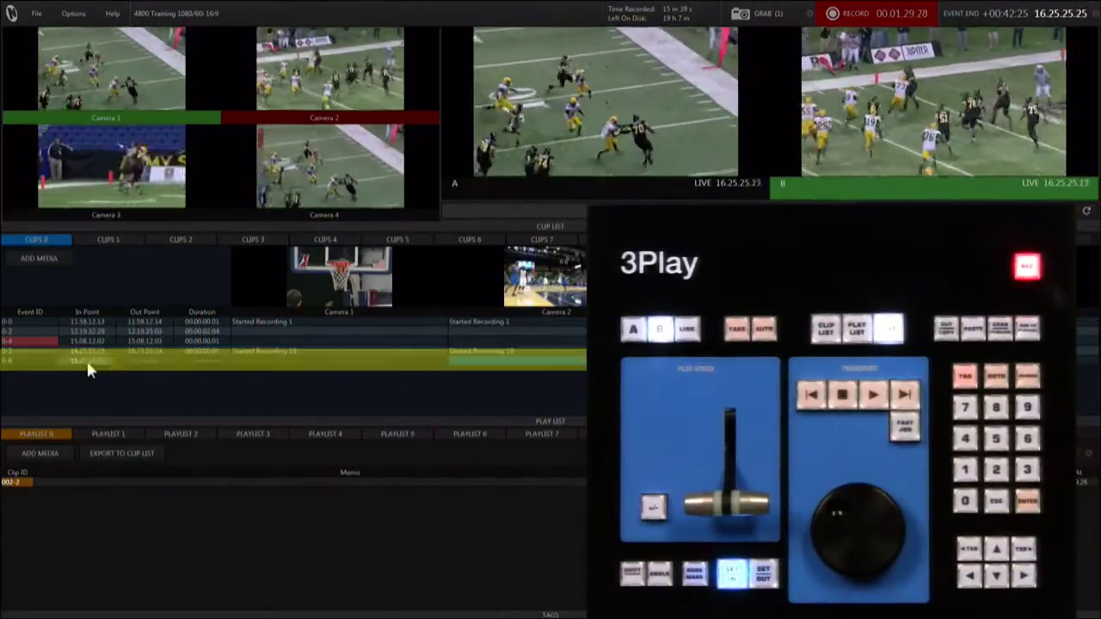
{"action": "left_click", "coordinate": [209, 369]}
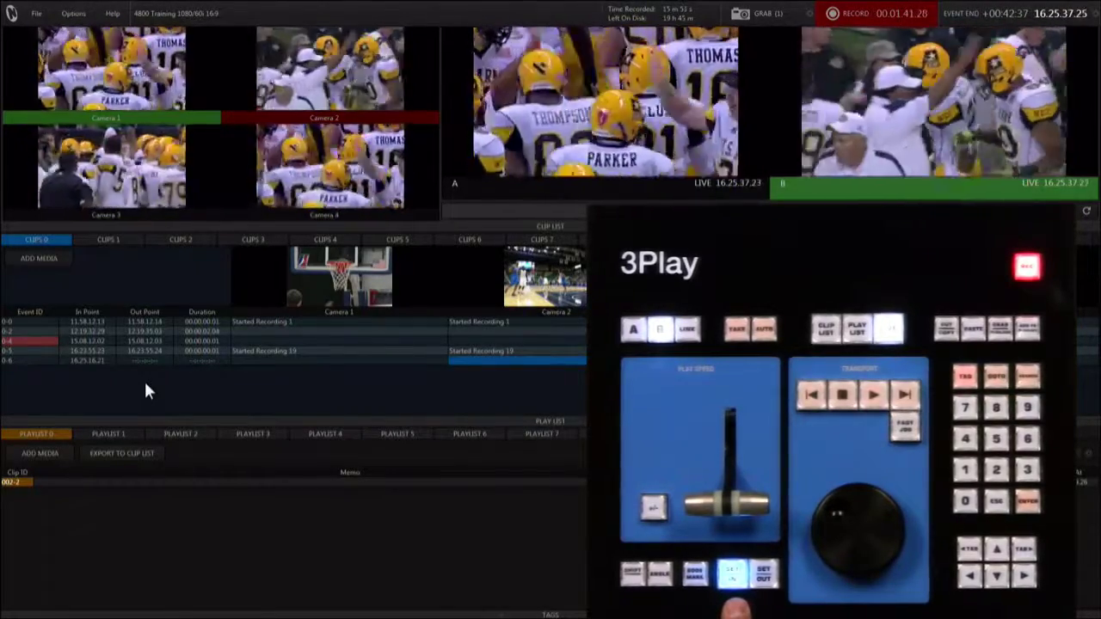
{"action": "key", "text": "o"}
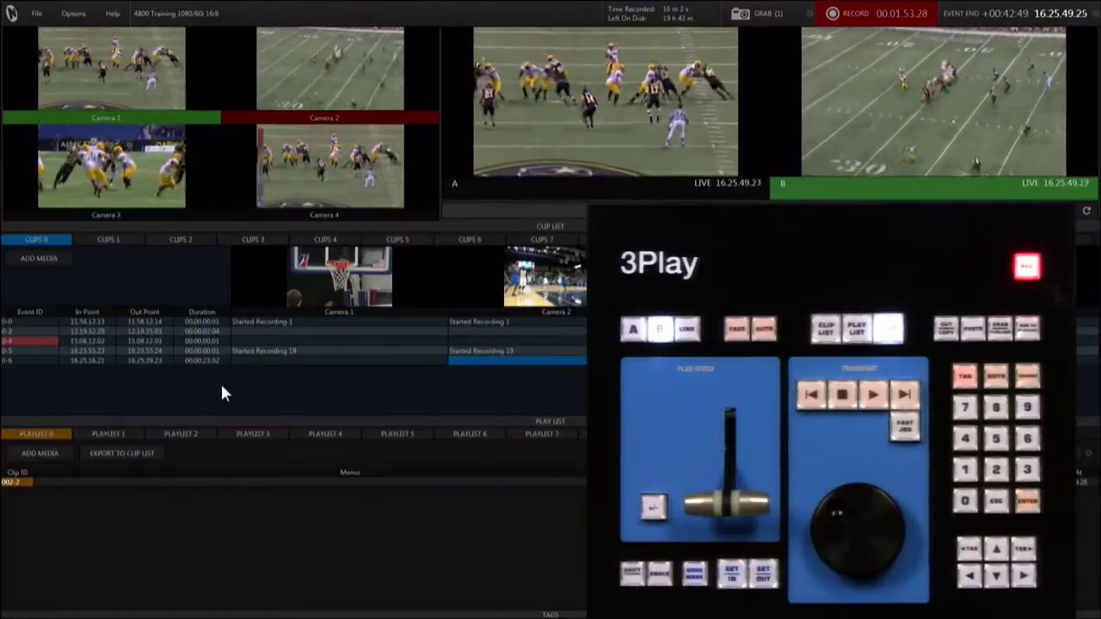
{"action": "key", "text": "Down"}
{"action": "key", "text": "Down"}
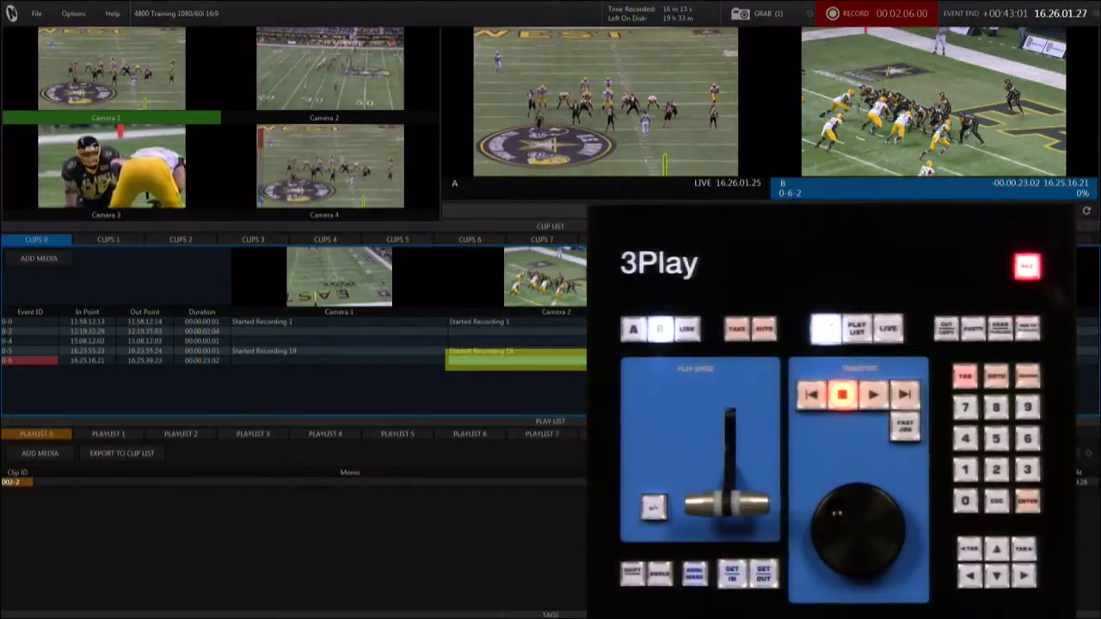
Step: Load event 0-6's Camera 2 angle onto output B and switch through Cameras 1, 2 and 3
{"action": "left_click", "coordinate": [521, 361]}
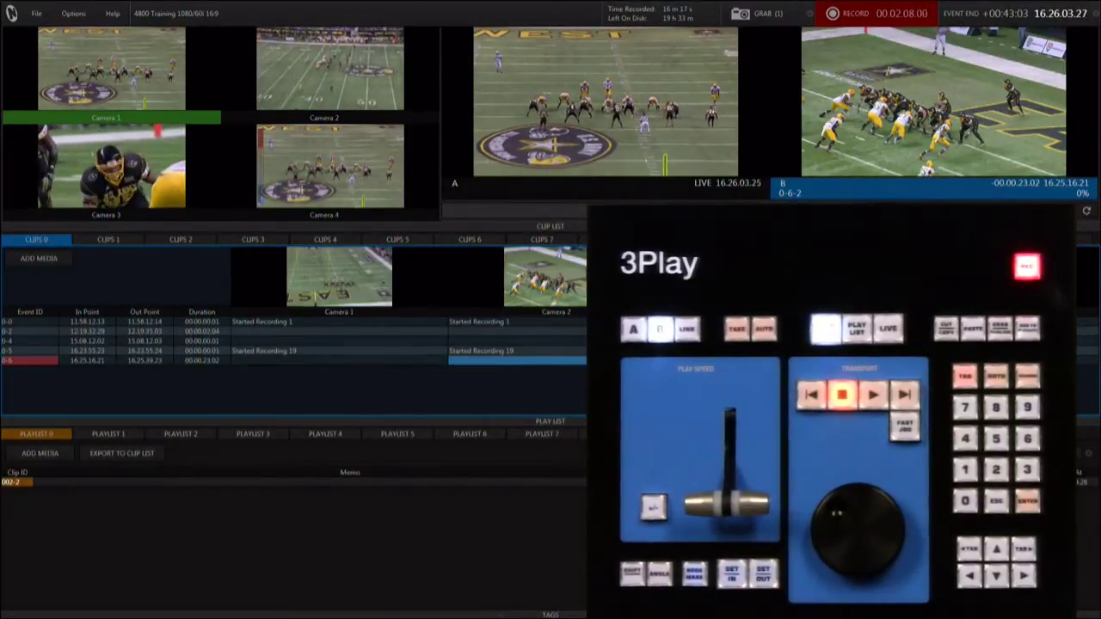
{"action": "left_click_drag", "start_coordinate": [521, 361], "coordinate": [873, 155]}
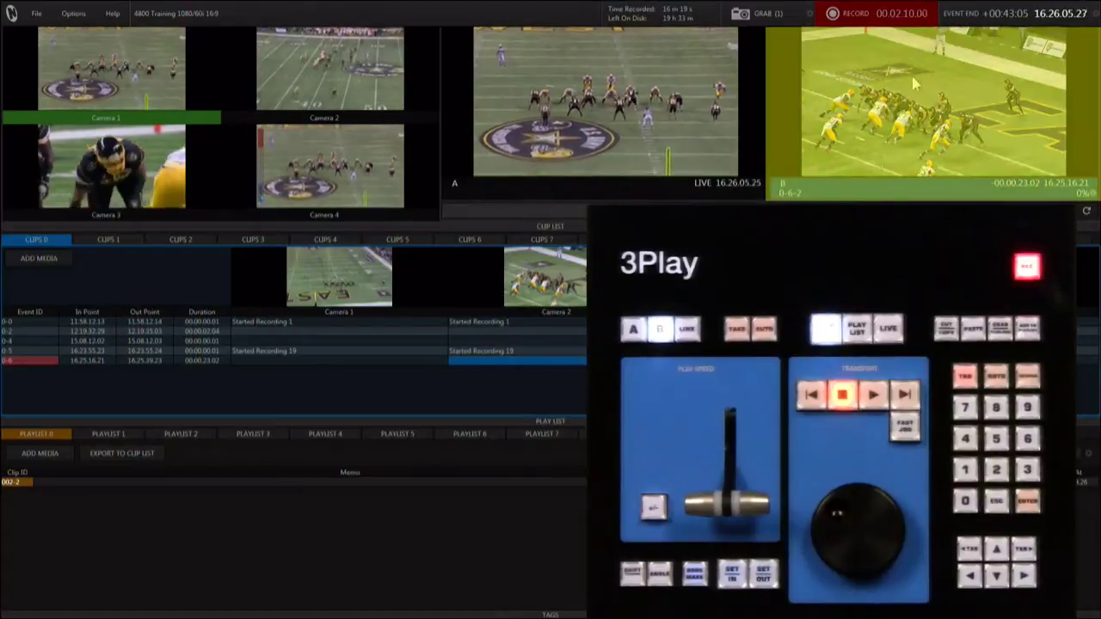
{"action": "left_click_drag", "start_coordinate": [918, 121], "coordinate": [919, 120]}
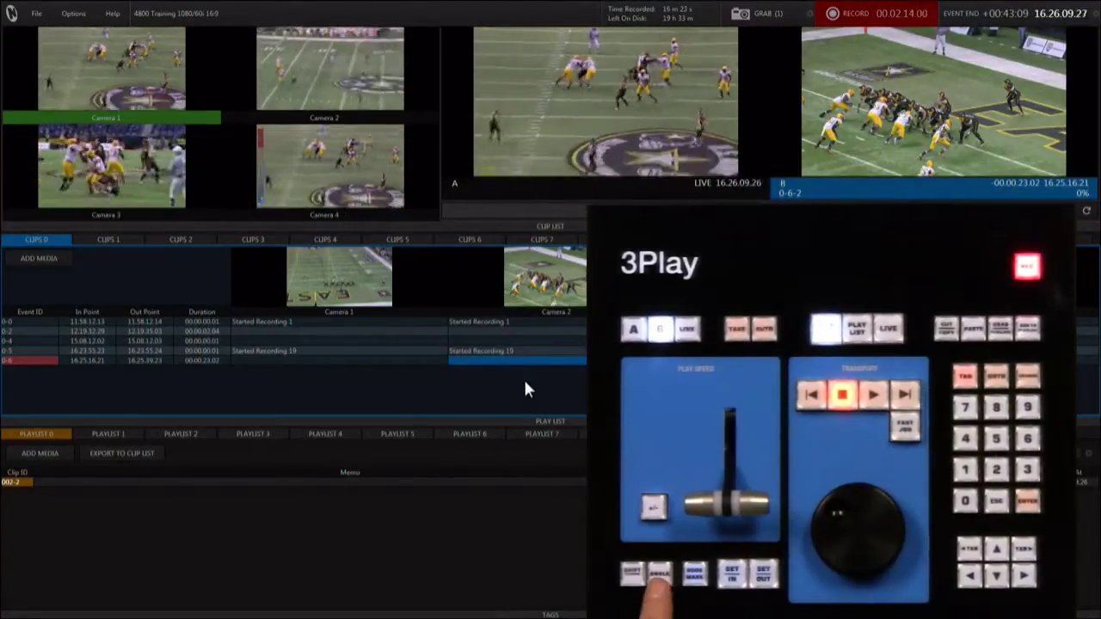
{"action": "key", "text": "1"}
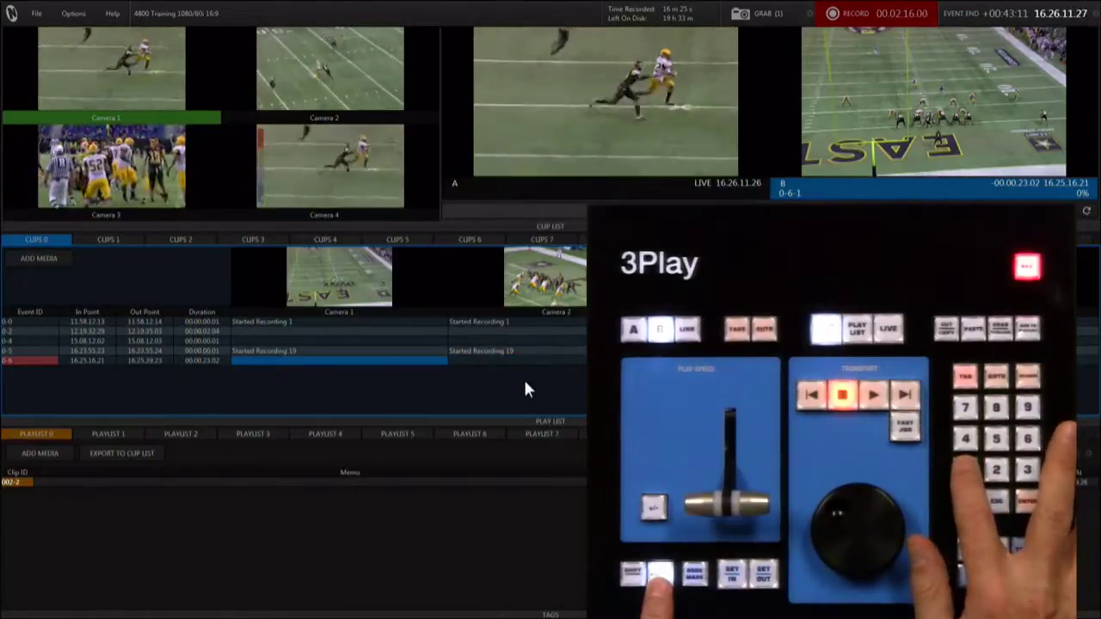
{"action": "key", "text": "2"}
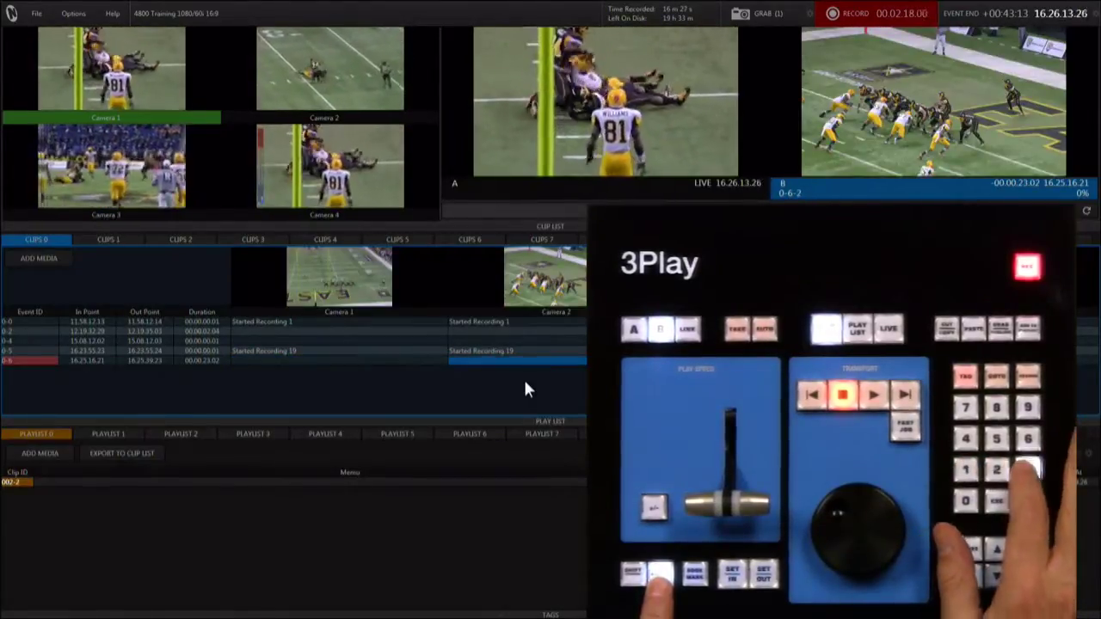
{"action": "key", "text": "3"}
Step: Cycle output B through event 0-6's camera angles, ending back on Camera 2
{"action": "left_click", "coordinate": [543, 360]}
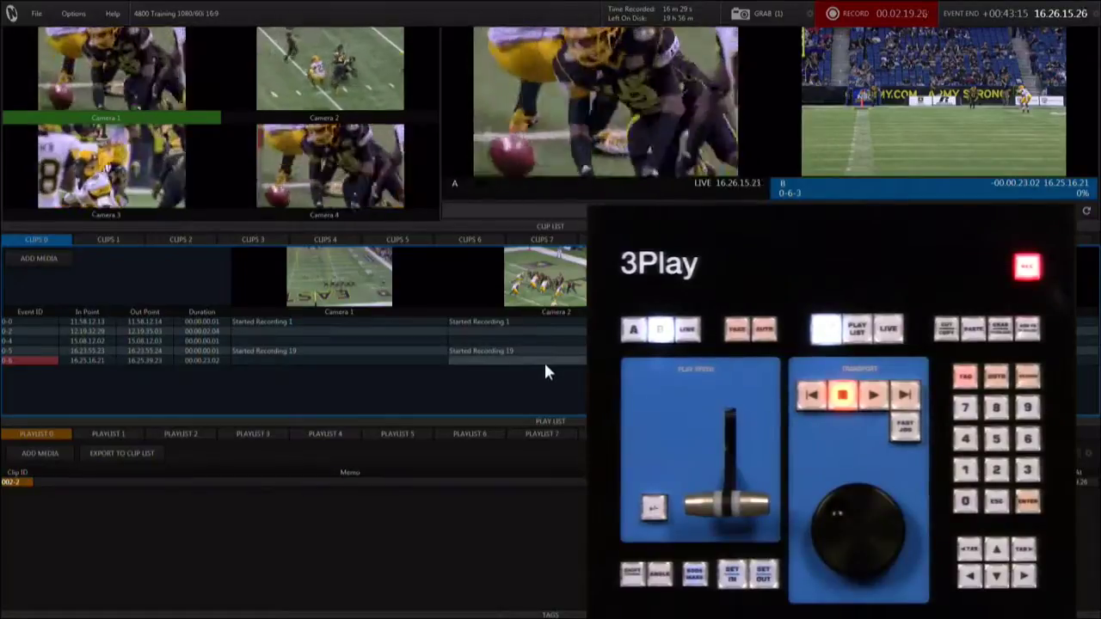
{"action": "left_click", "coordinate": [429, 365]}
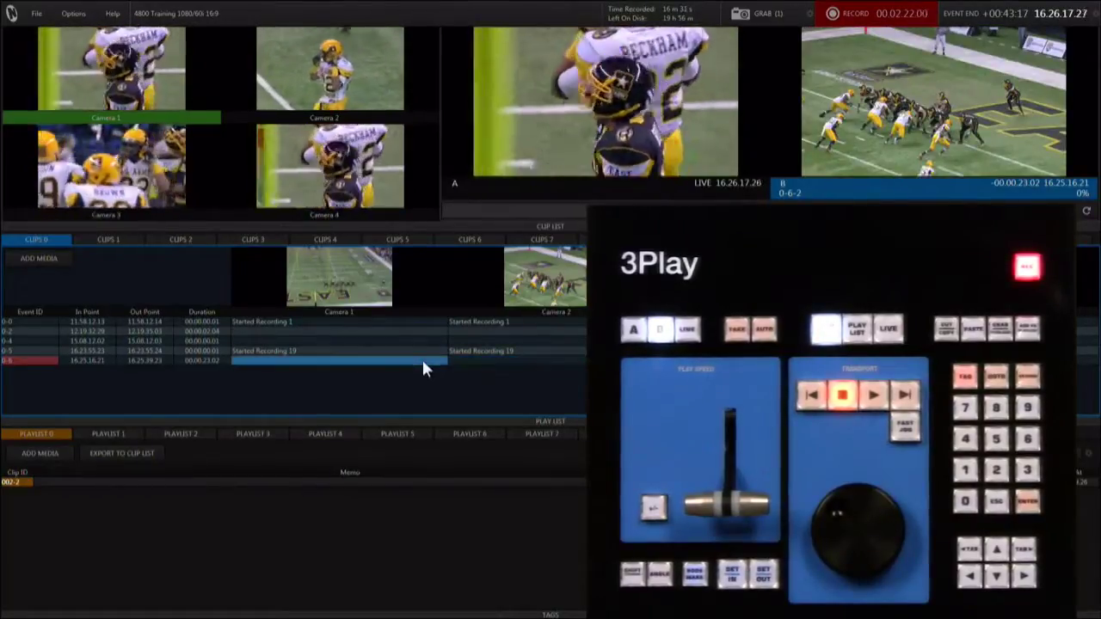
{"action": "left_click", "coordinate": [482, 365]}
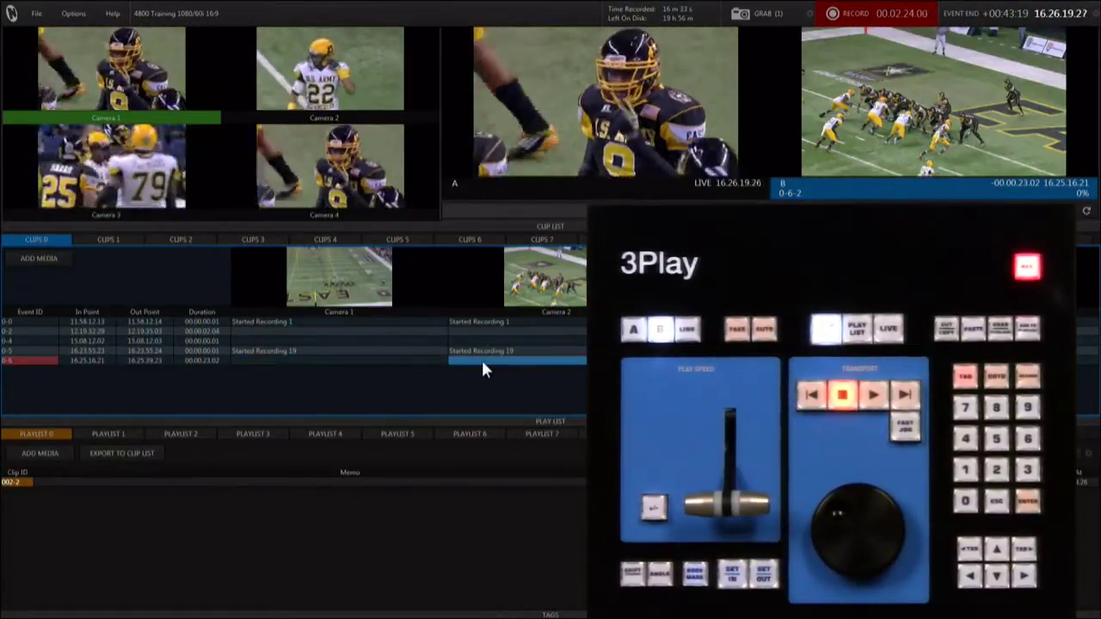
{"action": "key", "text": "Right"}
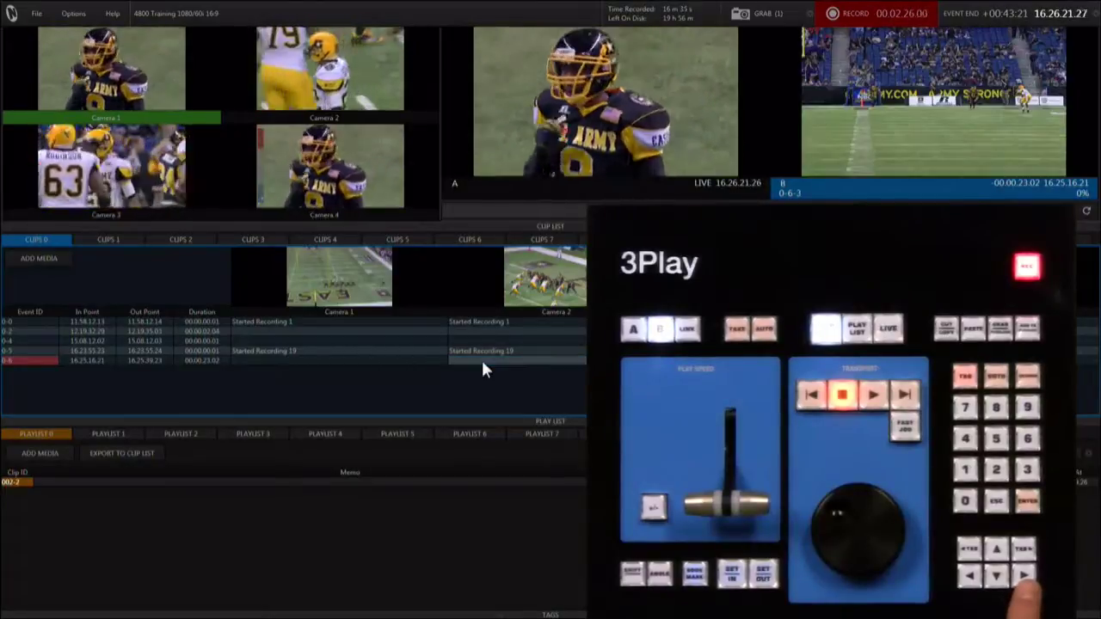
{"action": "key", "text": "Right"}
{"action": "key", "text": "Left"}
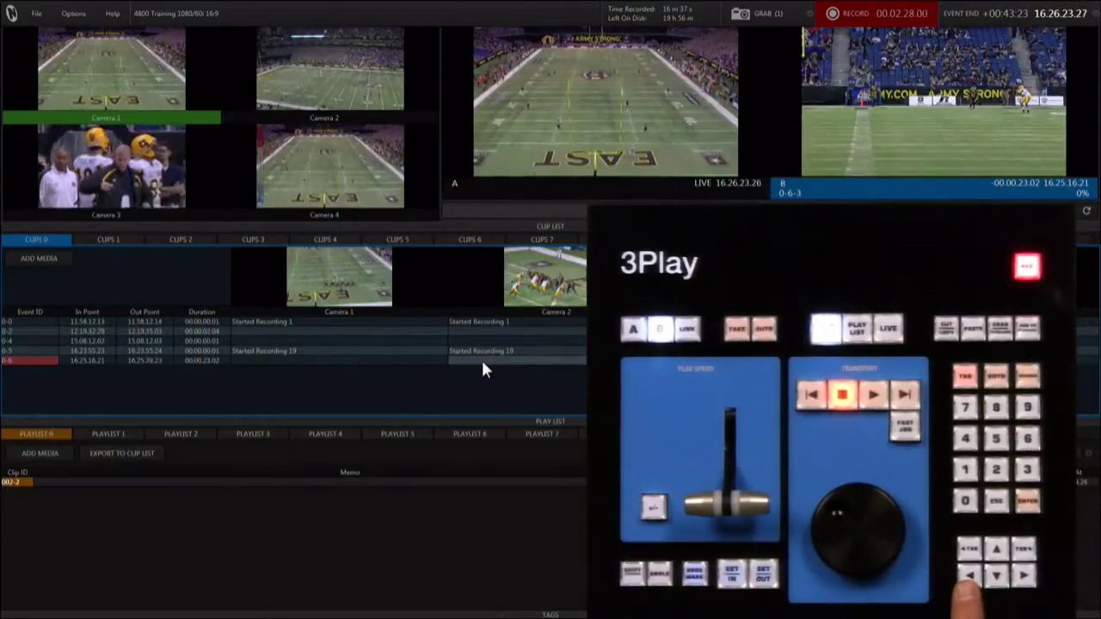
{"action": "key", "text": "Left"}
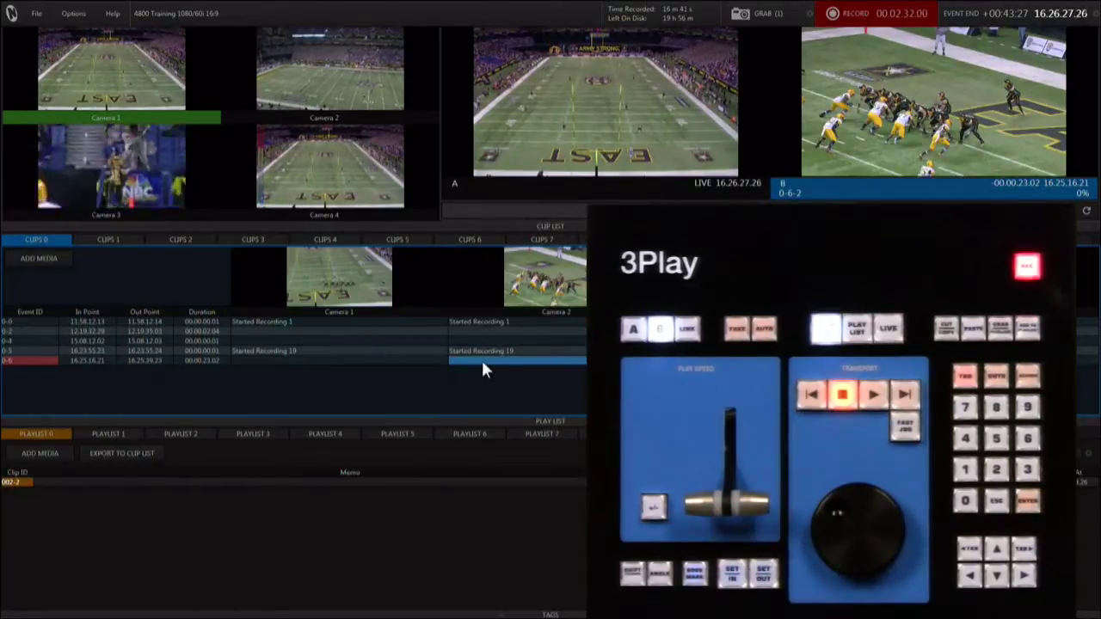
Step: Trim event 0-6's in point to 16.25.16.00 and re-cue the clip on output B
{"action": "key", "text": "Left"}
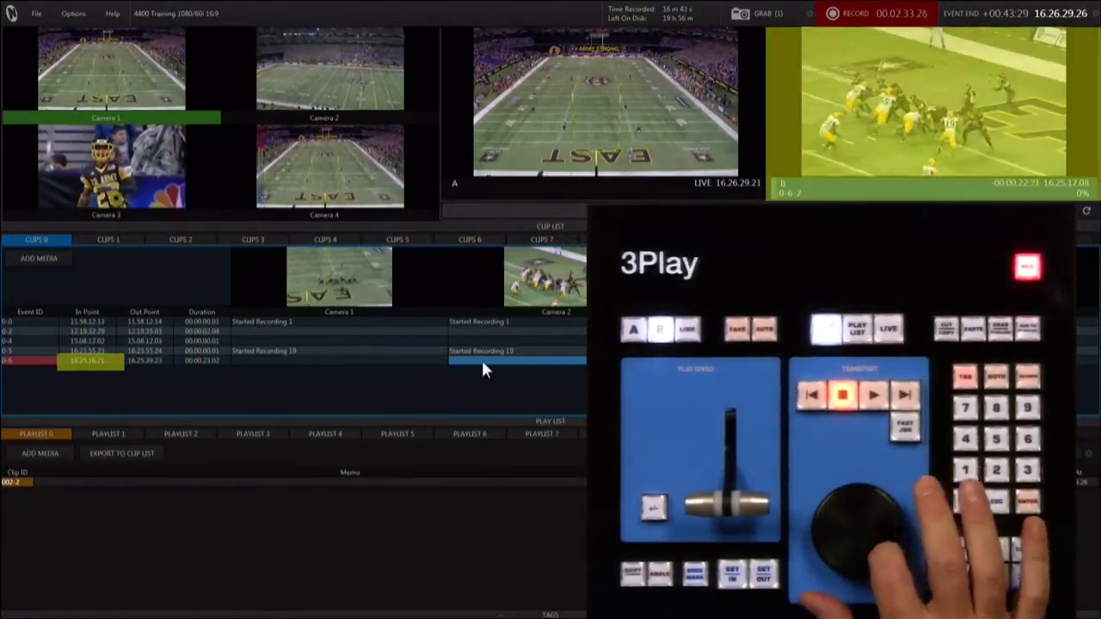
{"action": "key", "text": "Return"}
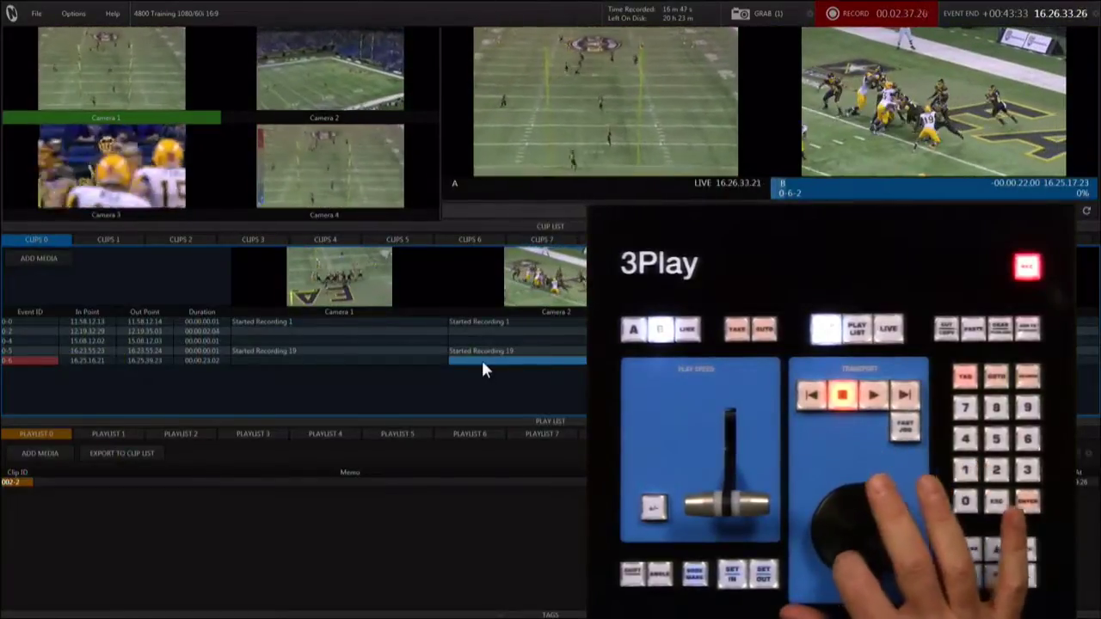
{"action": "key", "text": "Home"}
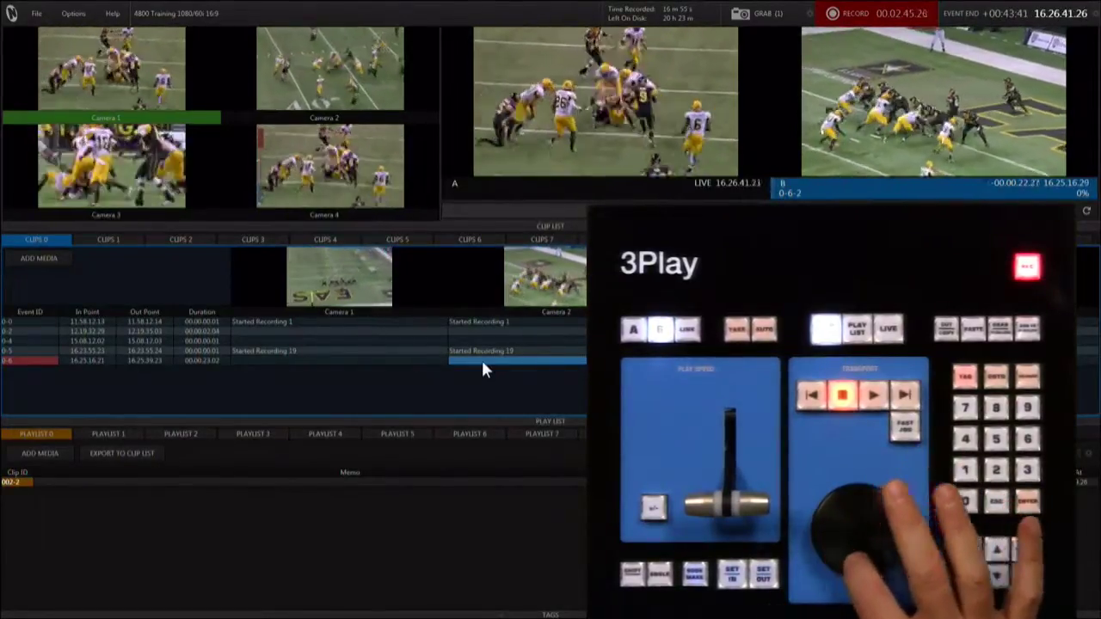
{"action": "key", "text": "Home"}
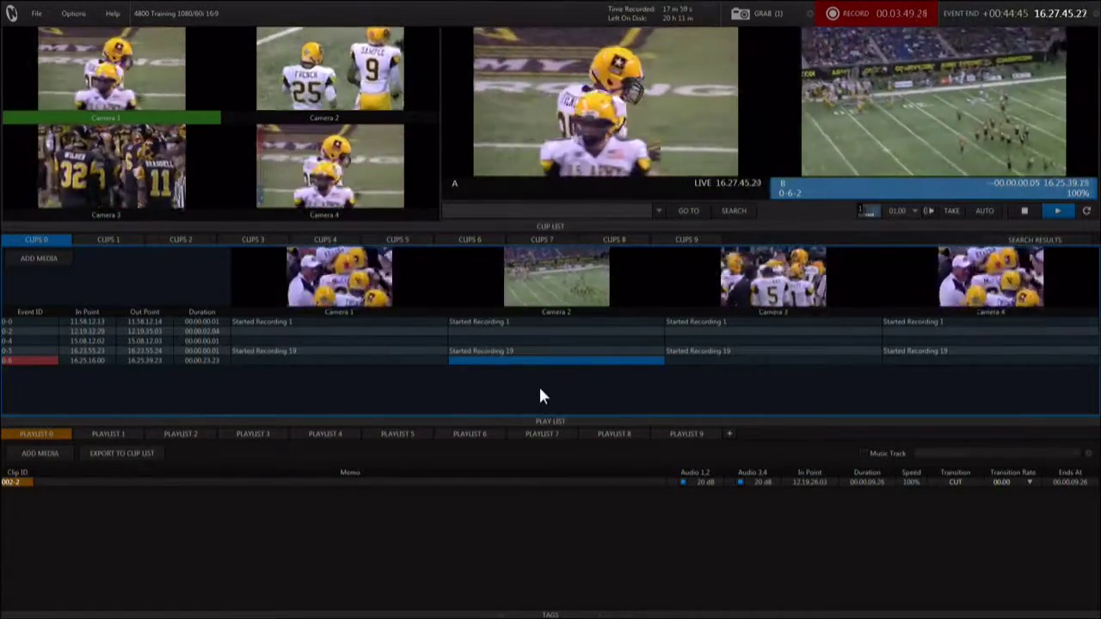
Step: Choose Infinite for Out Point Padding in Options and verify it shows Enabled
{"action": "left_click", "coordinate": [73, 13]}
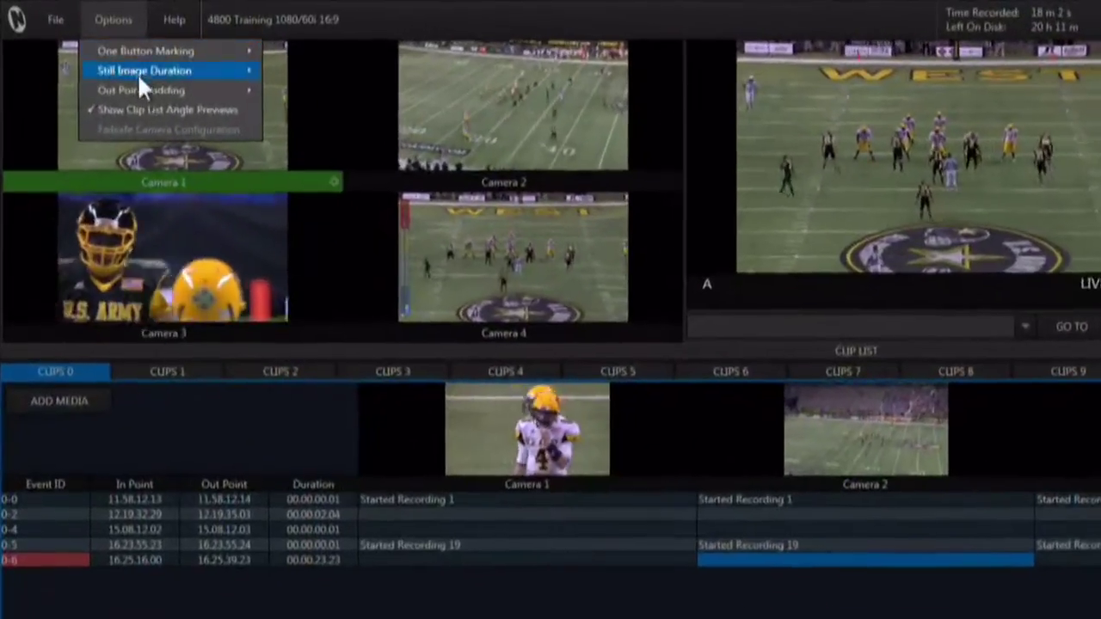
{"action": "mouse_move", "coordinate": [143, 87]}
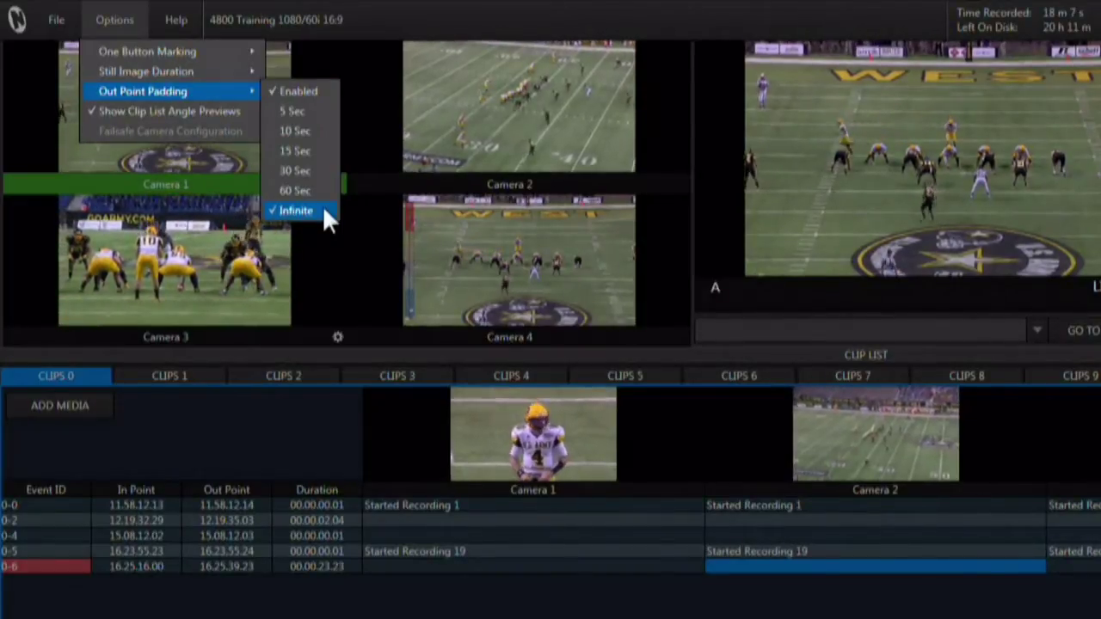
{"action": "left_click", "coordinate": [436, 3]}
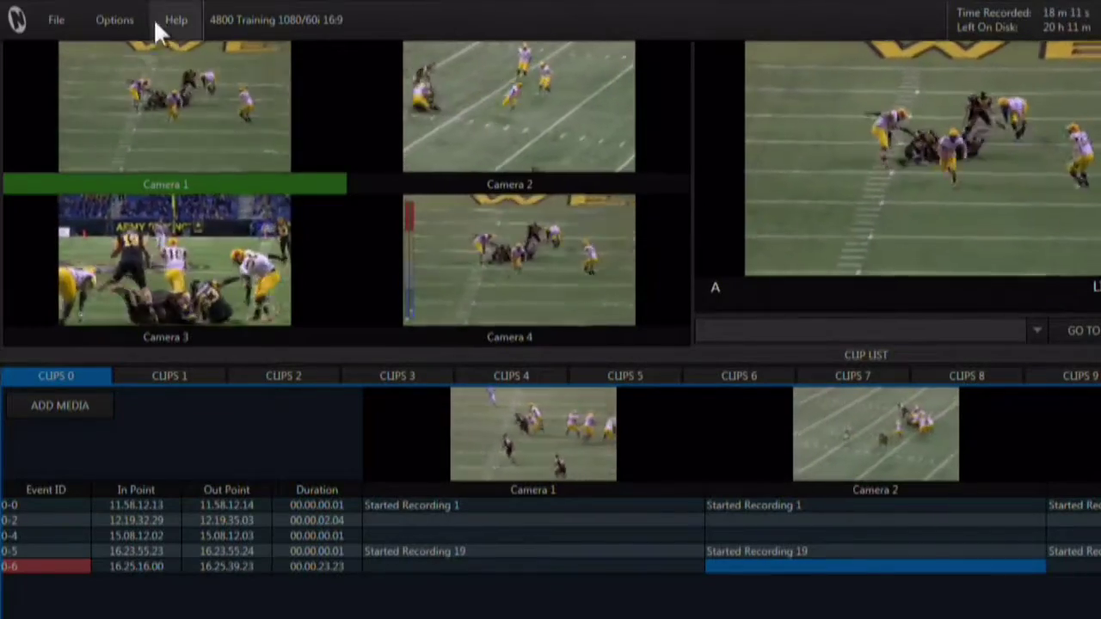
{"action": "left_click", "coordinate": [120, 23]}
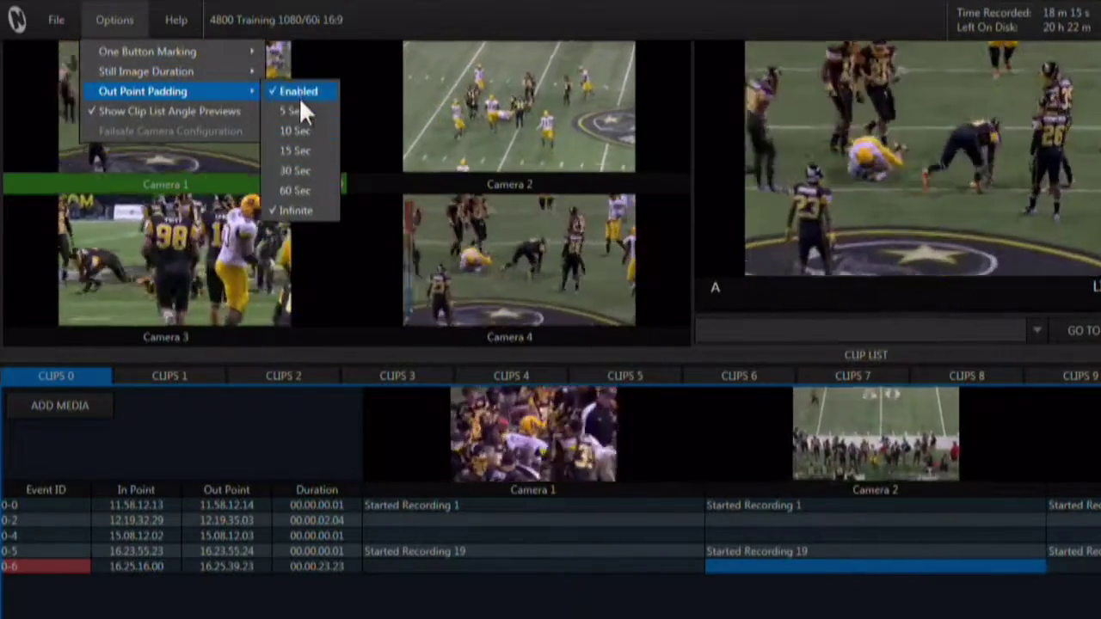
{"action": "left_click", "coordinate": [299, 93]}
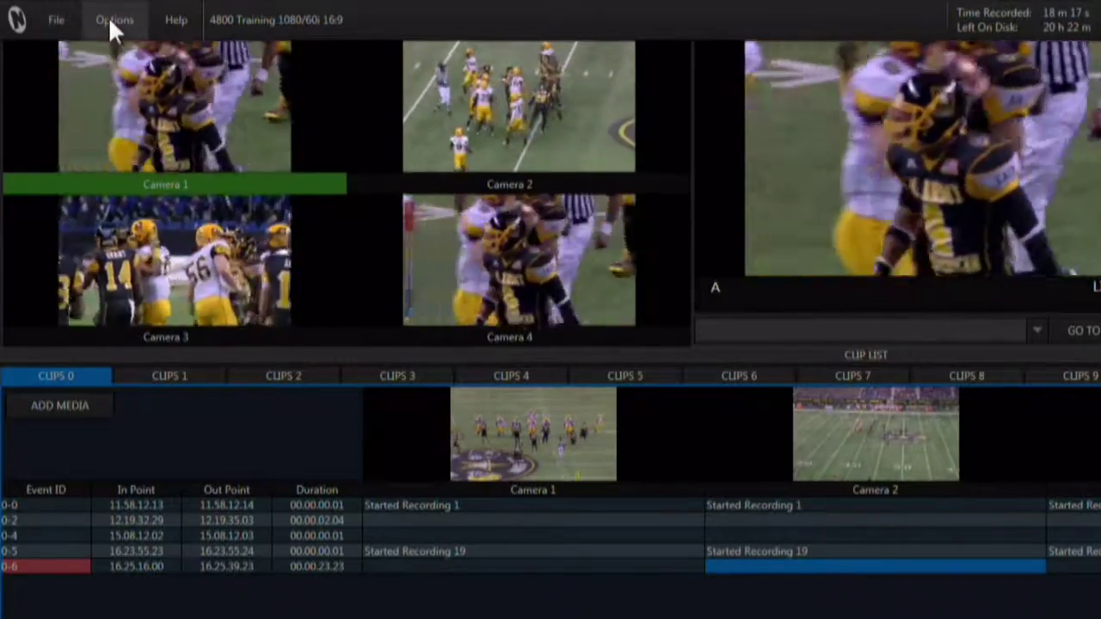